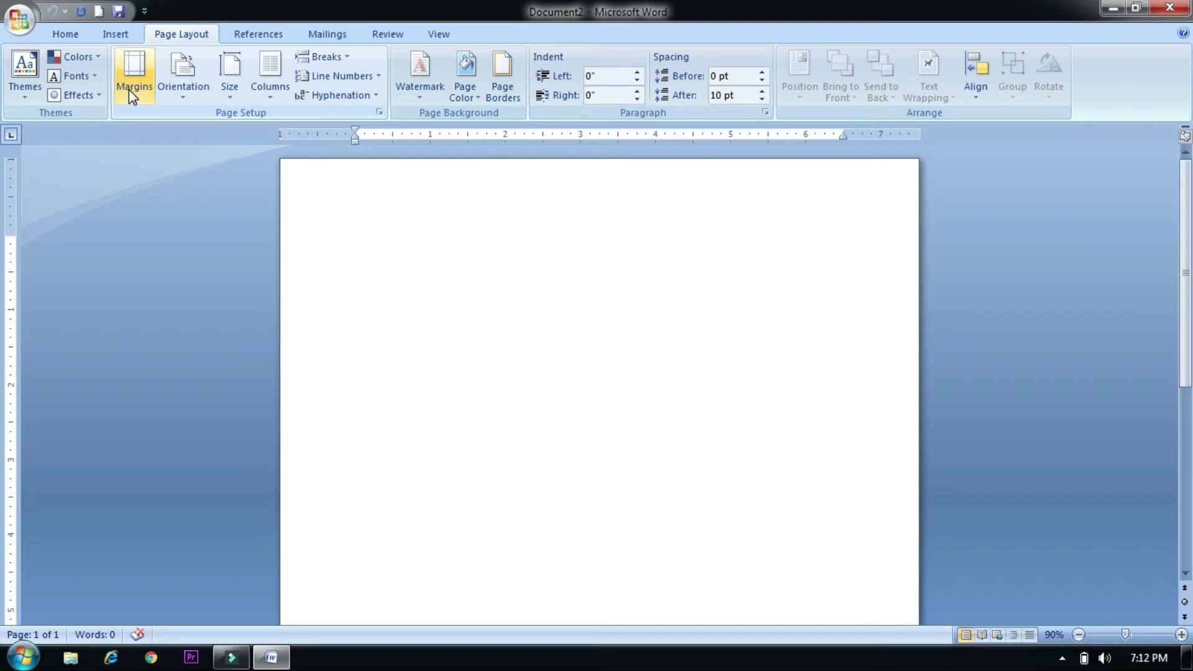
{"action": "left_click", "coordinate": [186, 91]}
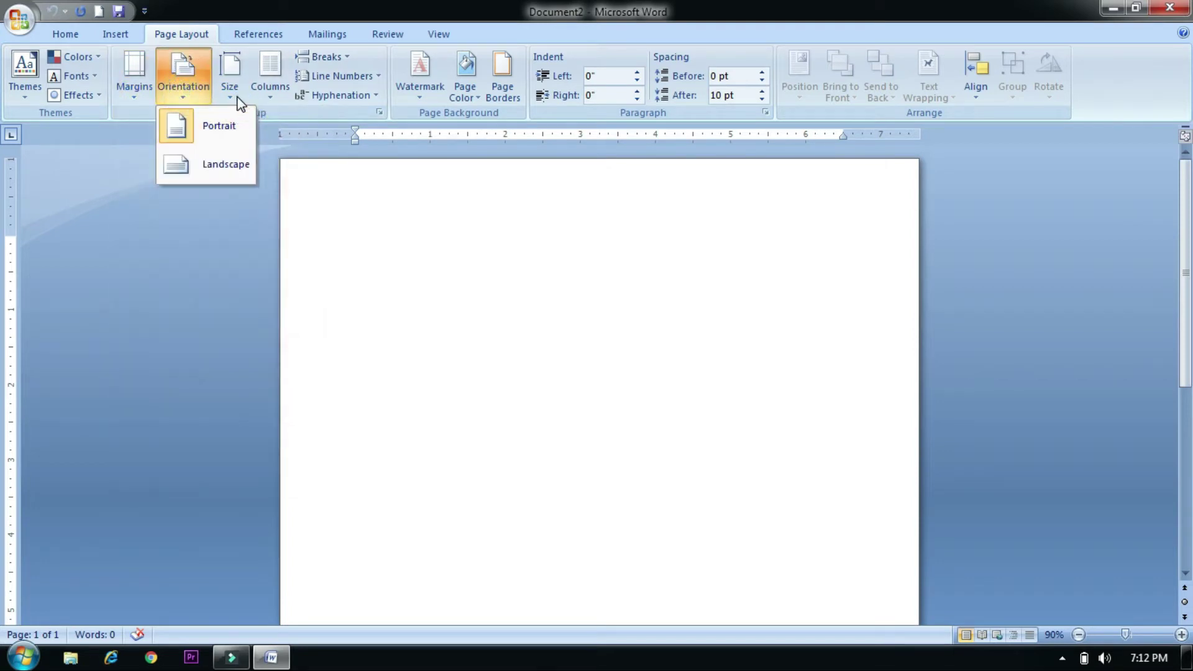
{"action": "left_click", "coordinate": [234, 98]}
{"action": "left_click", "coordinate": [225, 90]}
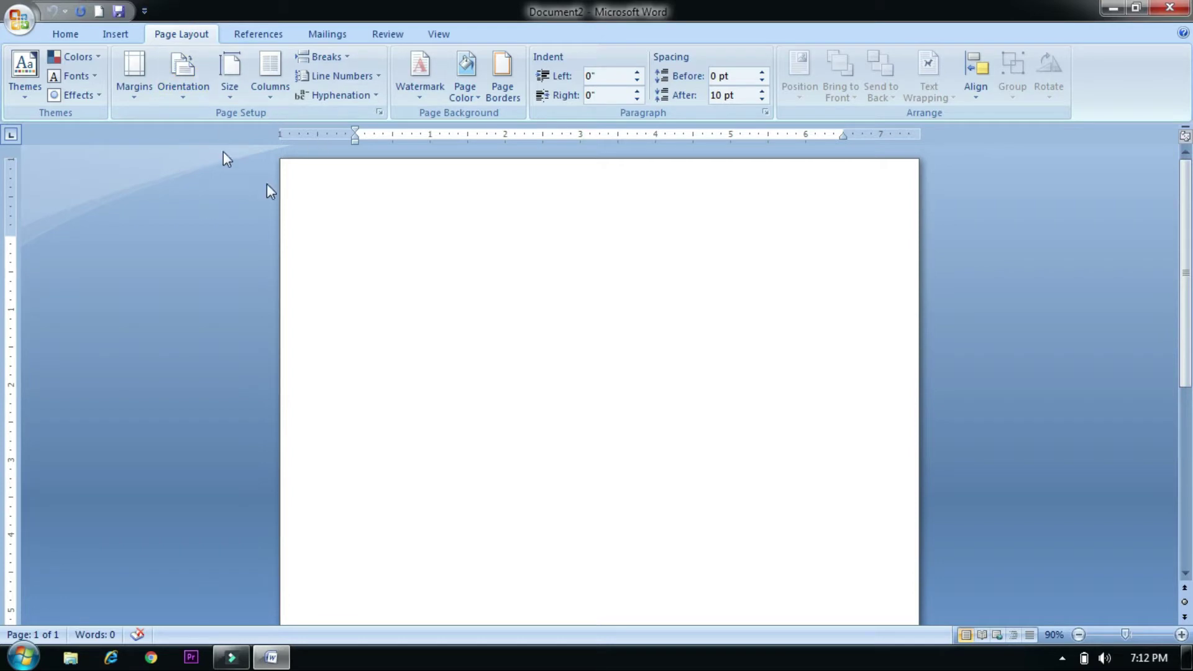
Paste the sample text beginning "Microsoft Office Word 2007 helps you produce" into the blank page and switch the orientation to Landscape.
{"action": "left_click", "coordinate": [397, 242]}
{"action": "type", "text": "Microsoft Office Word 2007 helps you produce professional-looking documents by providing a comprehensive set of tools for creating and formatting your document in a new interface. Rich review, commenting, and comparison capabilities help you quickly gather and manage feedback from colleagues. Advanced data integration ensures that documents stay connected to important sources of business information. Microsoft Office Word 2007 helps you produce professional-looking documents by providing a comprehensive set of tools for creating and formatting your document in a new interface. Rich review, commenting, and comparison capabilities help you quickly gather and manage feedback from colleagues. Advanced data integration ensures that documents stay connected to important sources of business information."}
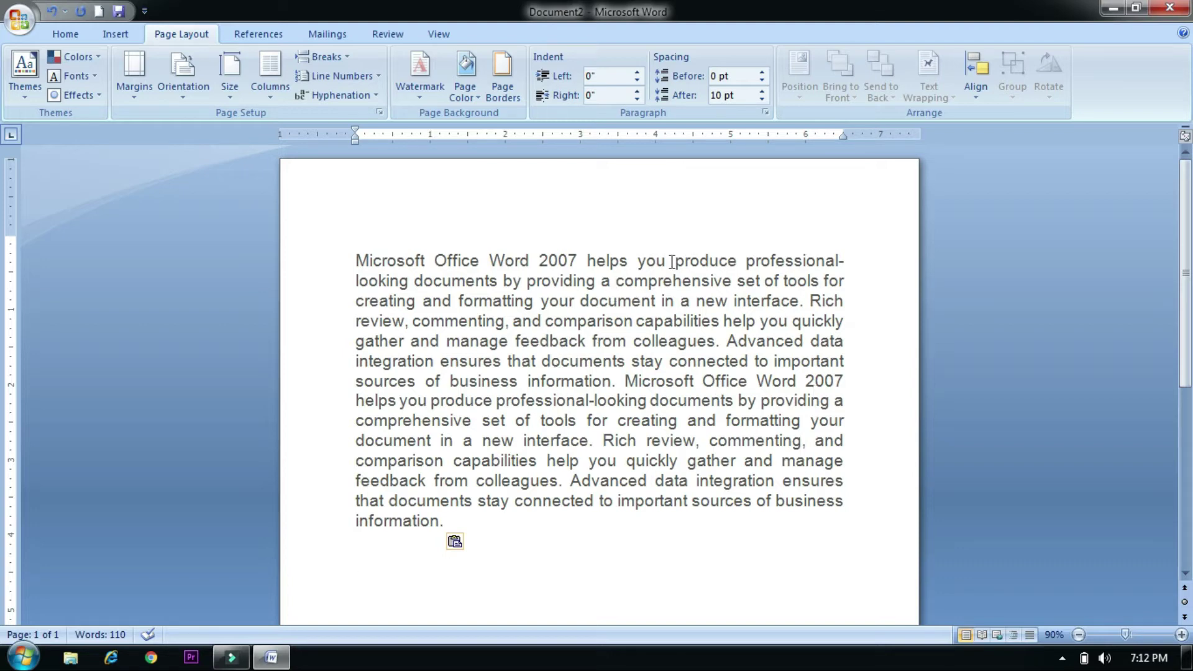
{"action": "left_click", "coordinate": [185, 87]}
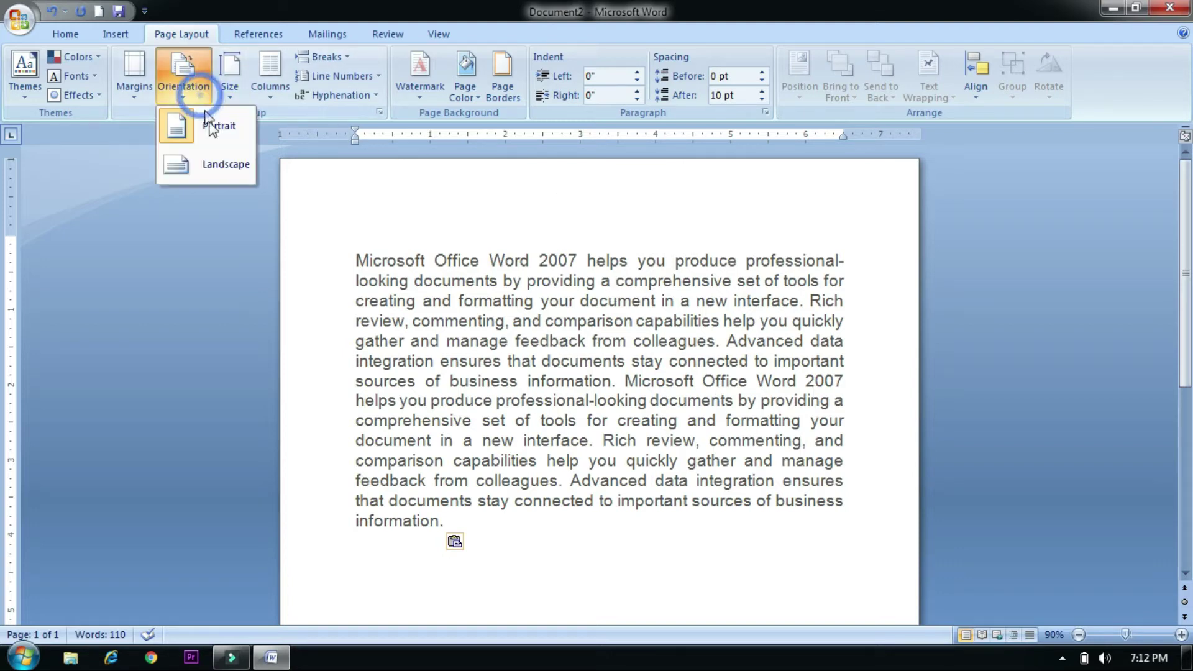
{"action": "left_click", "coordinate": [227, 171]}
Paste another copy of the Microsoft Office Word 2007 sample text at the end of the existing paragraph.
{"action": "left_click", "coordinate": [721, 440]}
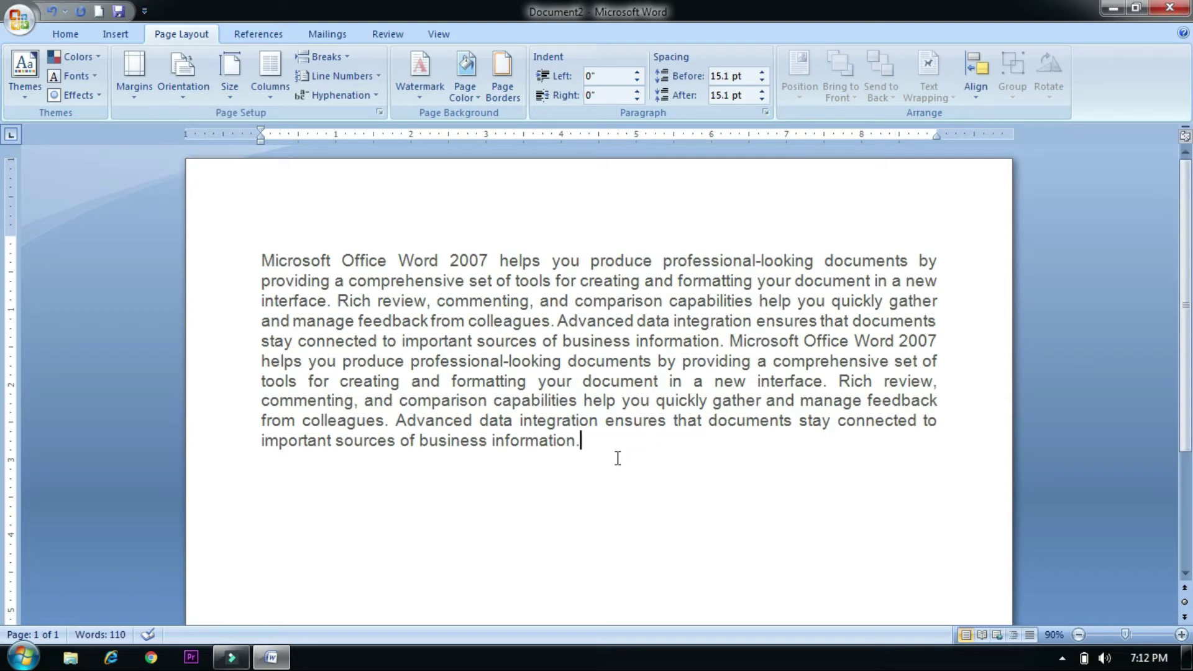
{"action": "type", "text": "Microsoft Office Word 2007 helps you produce professional-looking documents by providing a comprehensive set of tools for creating and formatting your document in a new interface. Rich review, commenting, and comparison capabilities help you quickly gather and manage feedback from colleagues. Advanced data integration ensures that documents stay connected to important sources of business information. Microsoft Office Word 2007 helps you produce professional-looking documents by providing a comprehensive set of tools for creating and formatting your document in a new interface. Rich review, commenting, and comparison capabilities help you quickly gather and manage feedback from colleagues. Advanced data integration ensures that documents stay connected to important sources of business information."}
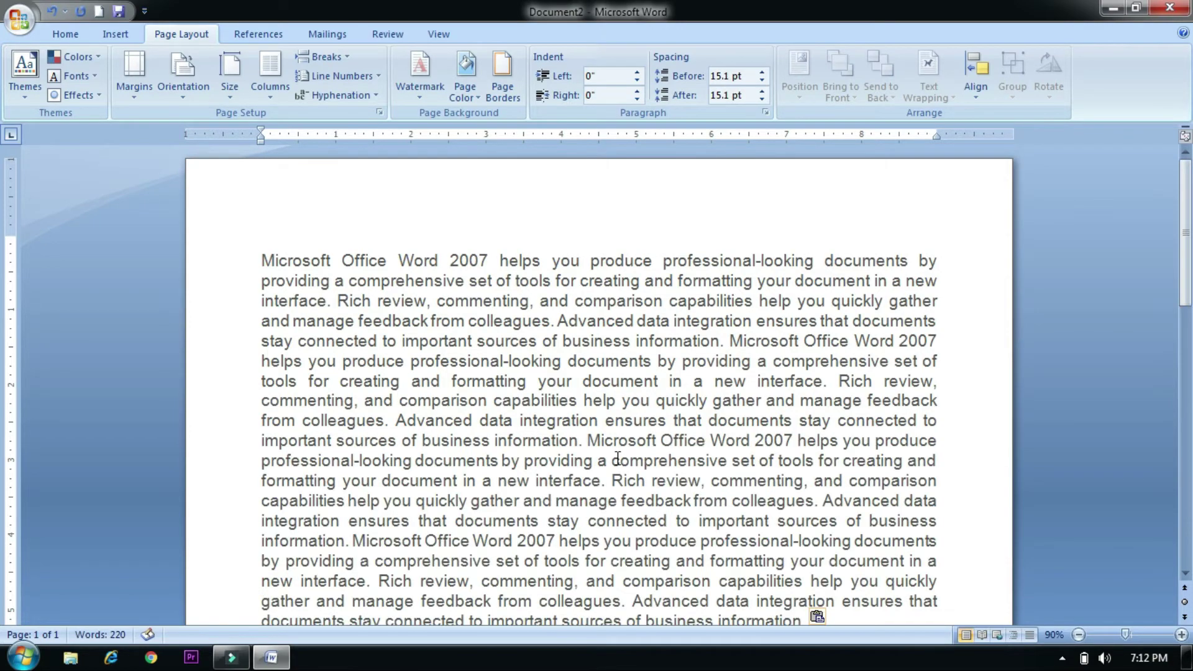
{"action": "scroll", "coordinate": [466, 497], "scroll_direction": "down", "scroll_amount": 2}
{"action": "scroll", "coordinate": [590, 436], "scroll_direction": "up", "scroll_amount": 2}
Lay out the document text in two columns.
{"action": "left_click", "coordinate": [279, 76]}
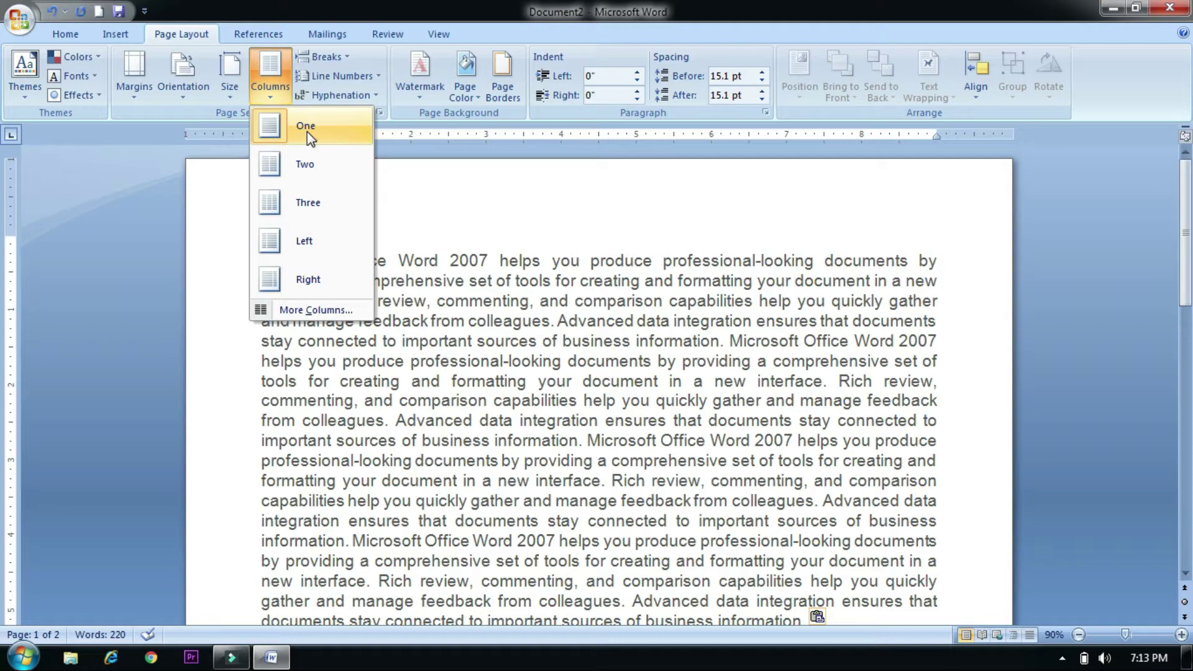
{"action": "left_click", "coordinate": [306, 165]}
{"action": "scroll", "coordinate": [558, 400], "scroll_direction": "up", "scroll_amount": 3}
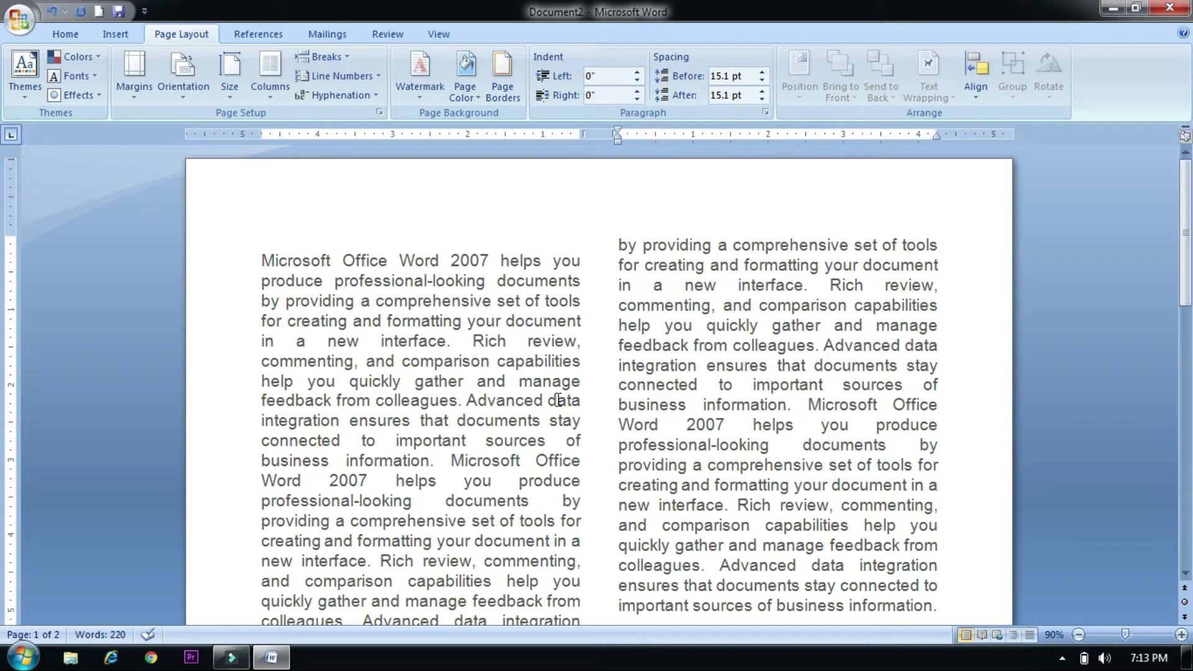
{"action": "scroll", "coordinate": [559, 399], "scroll_direction": "down", "scroll_amount": 1}
Change the document text from two to three equal columns.
{"action": "left_click", "coordinate": [271, 81]}
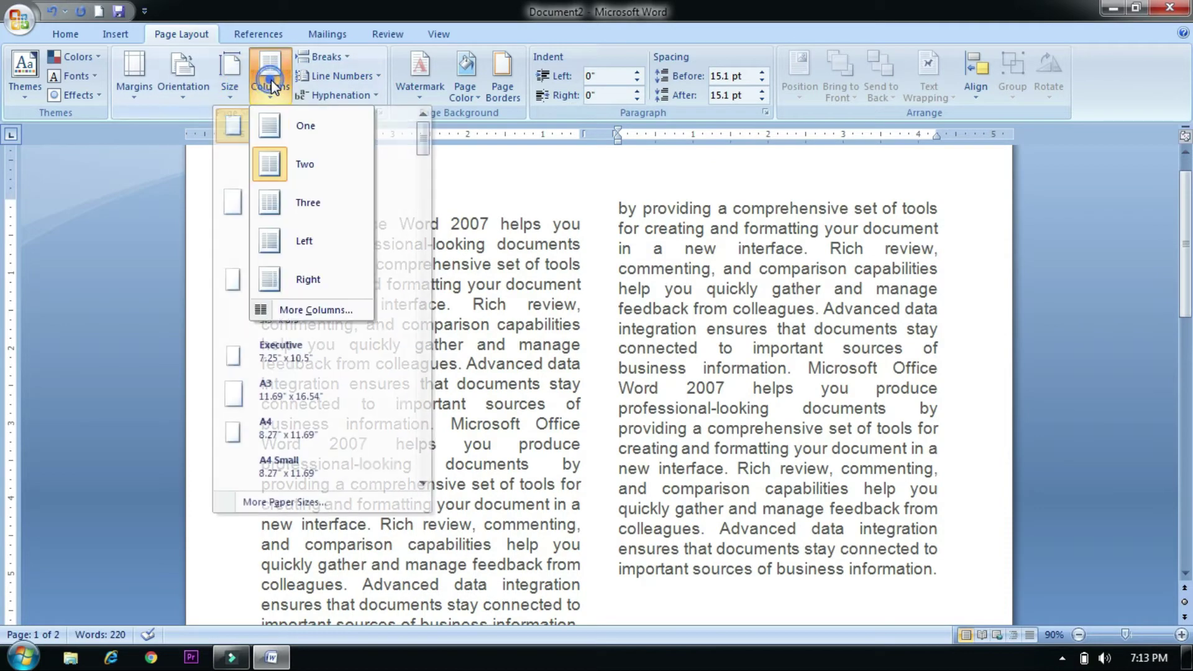
{"action": "left_click", "coordinate": [308, 202]}
{"action": "scroll", "coordinate": [462, 307], "scroll_direction": "up", "scroll_amount": 4}
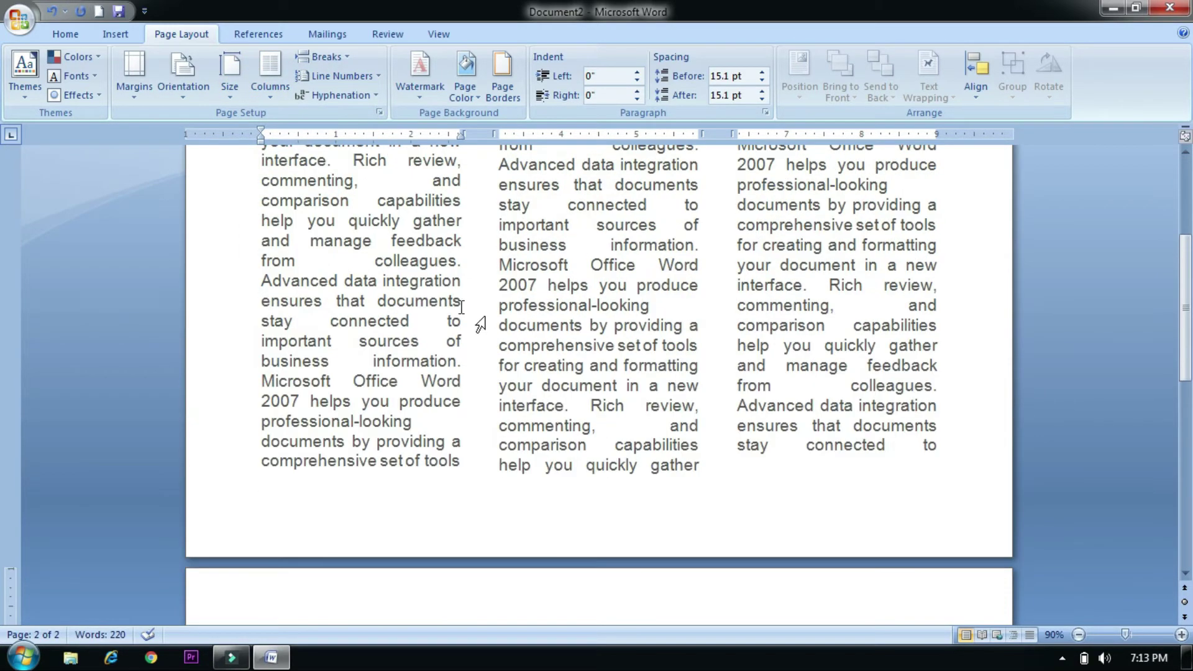
{"action": "scroll", "coordinate": [461, 307], "scroll_direction": "up", "scroll_amount": 6}
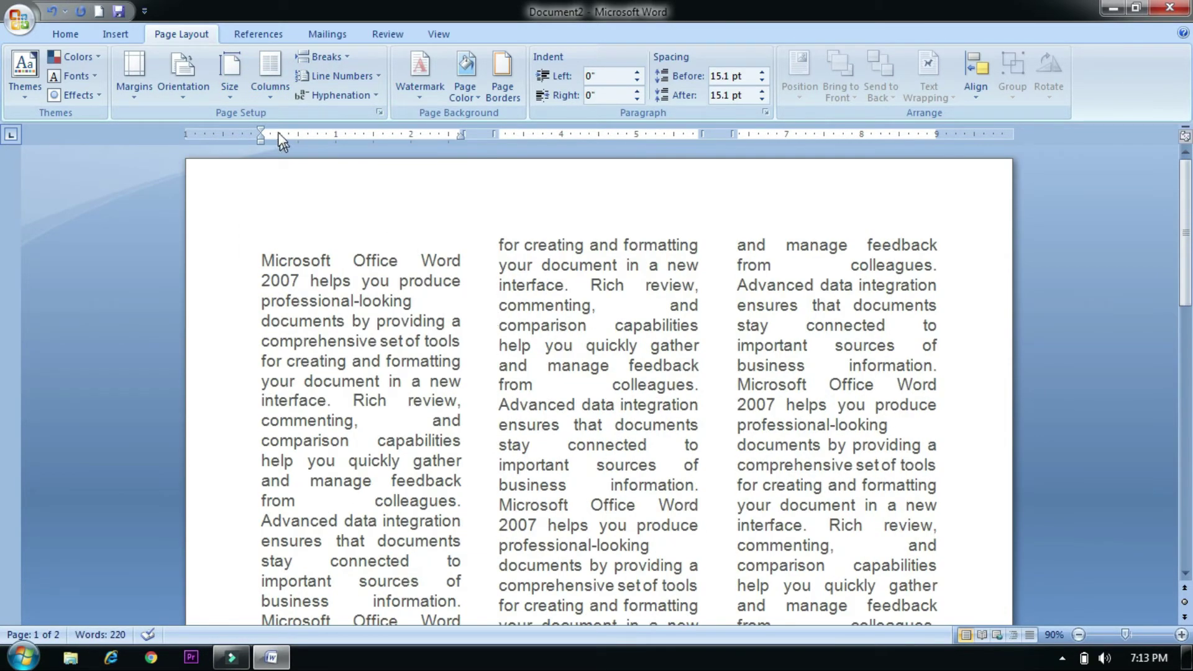
Try the Left column preset and the Right column preset on the document text.
{"action": "left_click", "coordinate": [270, 77]}
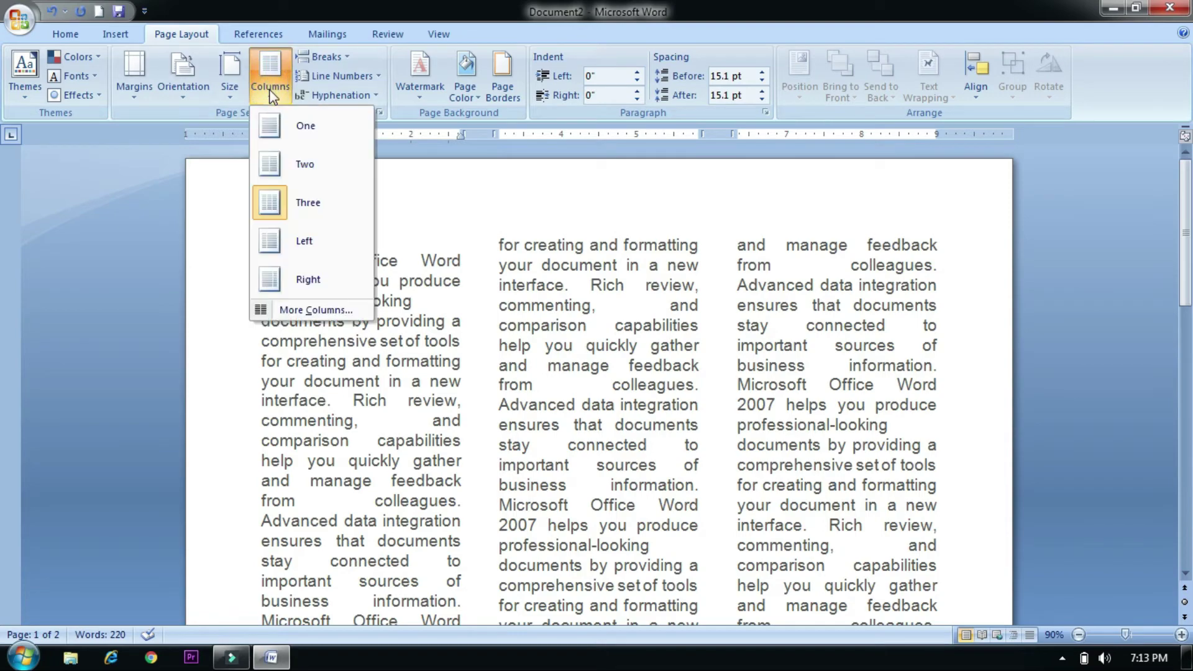
{"action": "left_click", "coordinate": [326, 235]}
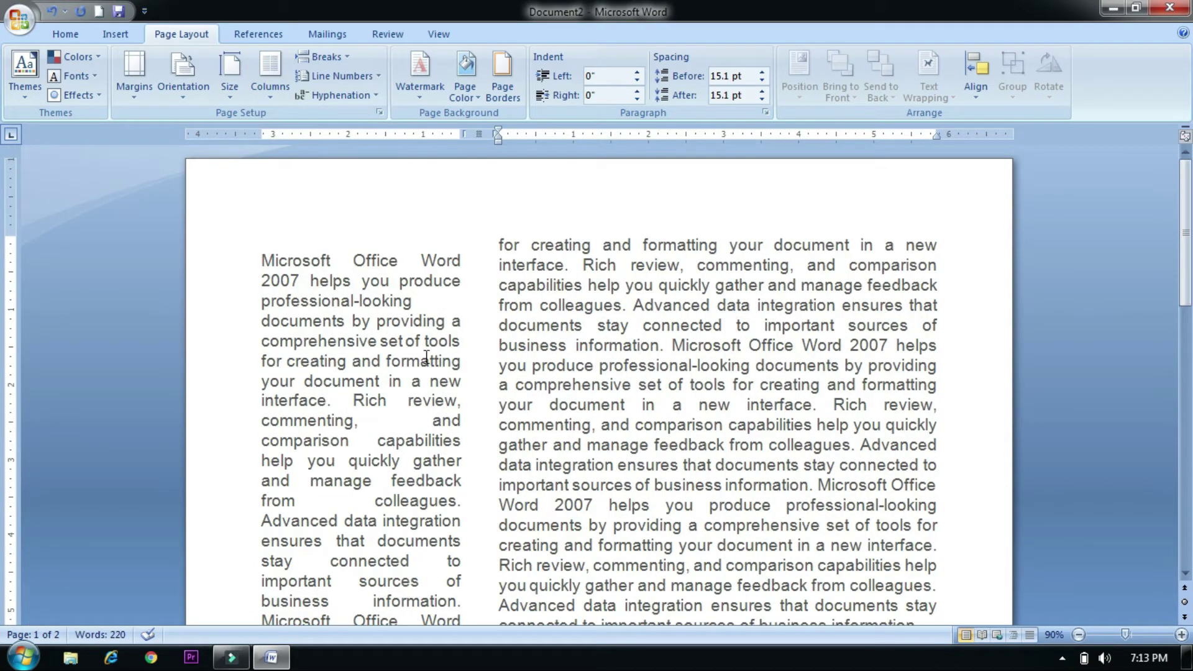
{"action": "left_click", "coordinate": [270, 89]}
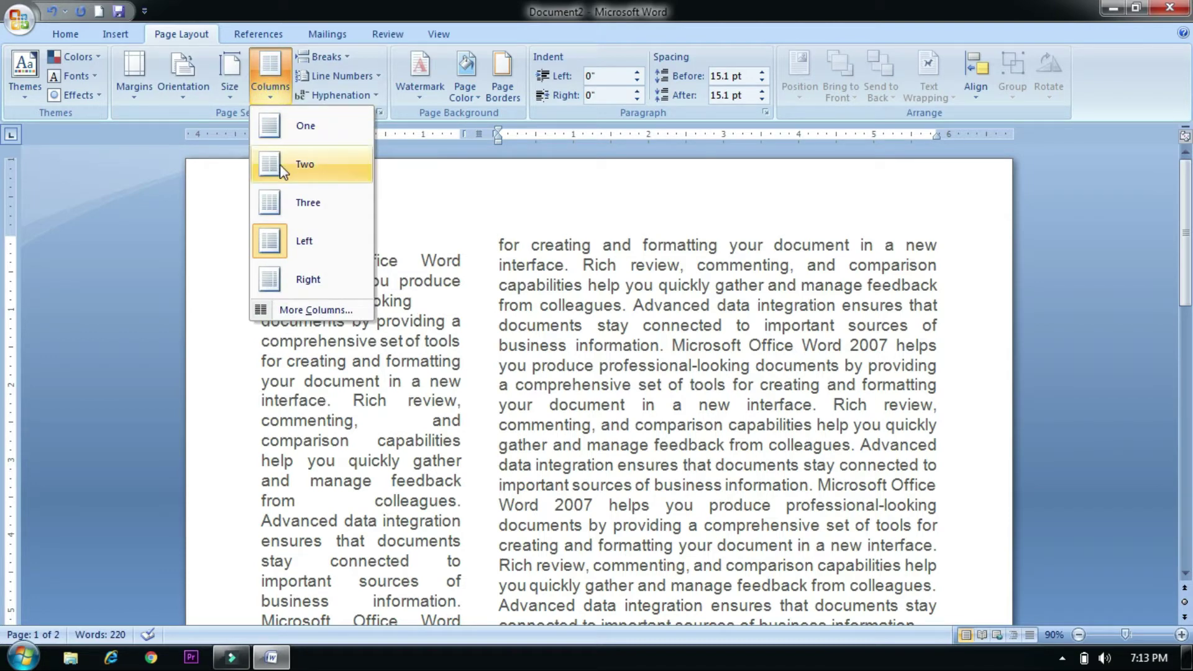
{"action": "left_click", "coordinate": [306, 279]}
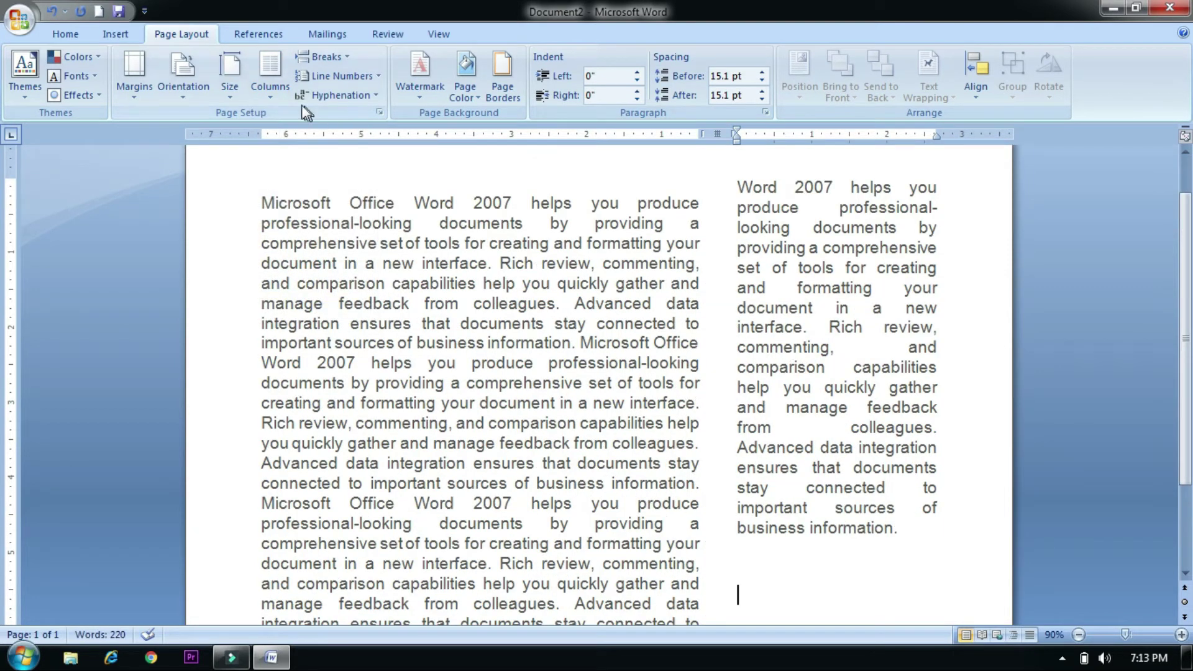
Return the document text to the Three column preset.
{"action": "left_click", "coordinate": [263, 93]}
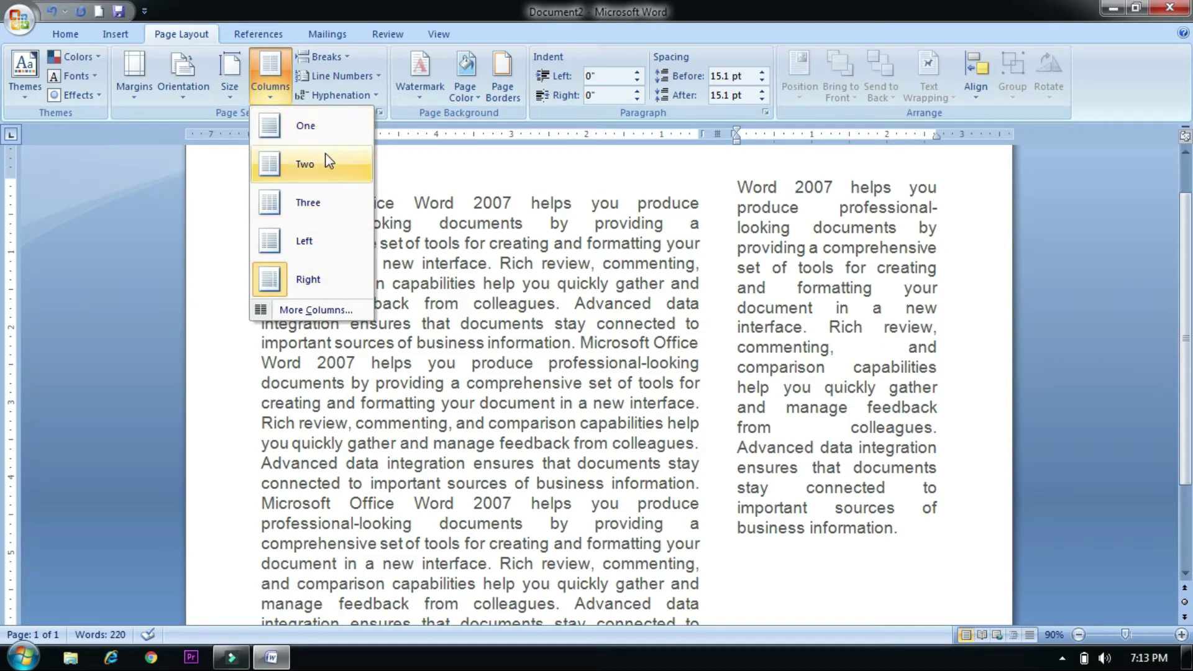
{"action": "left_click", "coordinate": [333, 198]}
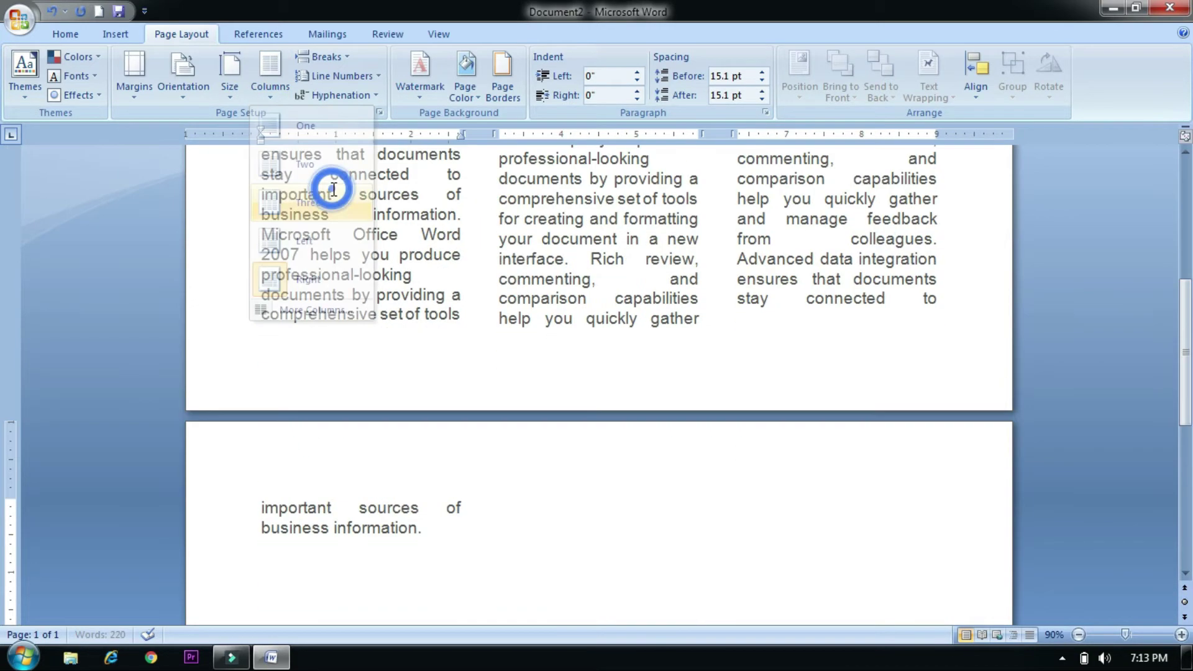
{"action": "scroll", "coordinate": [542, 247], "scroll_direction": "up", "scroll_amount": 3}
{"action": "scroll", "coordinate": [542, 248], "scroll_direction": "up", "scroll_amount": 3}
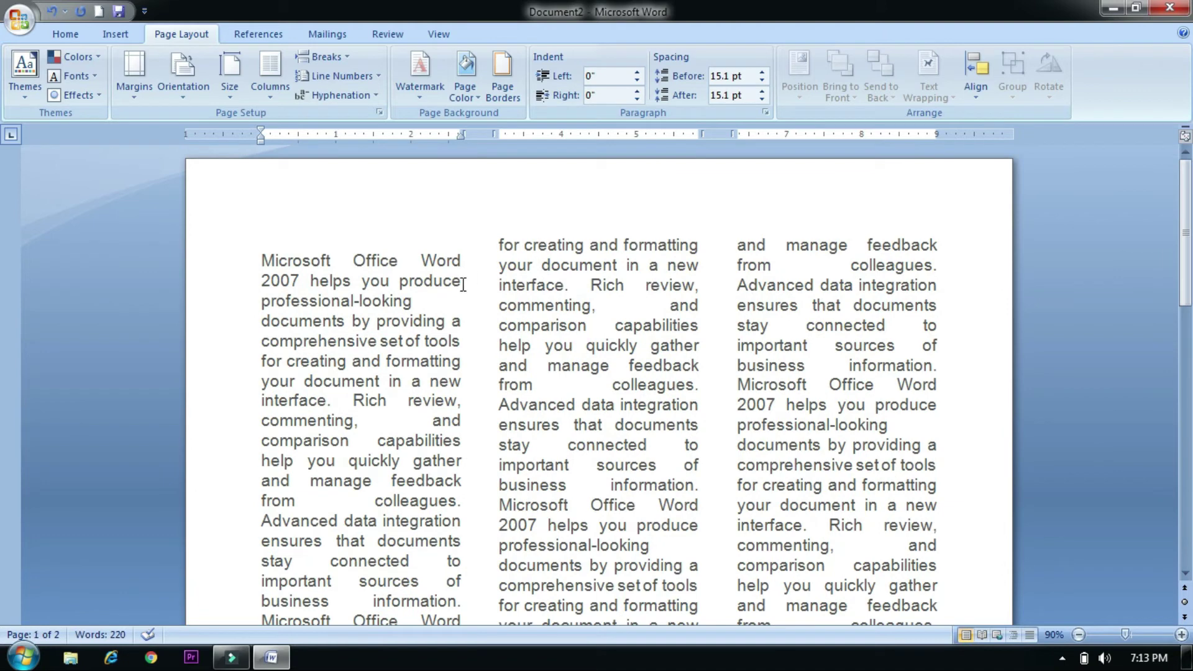
Open the detailed Columns settings and move the dialog aside so more of the document text shows.
{"action": "left_click", "coordinate": [271, 73]}
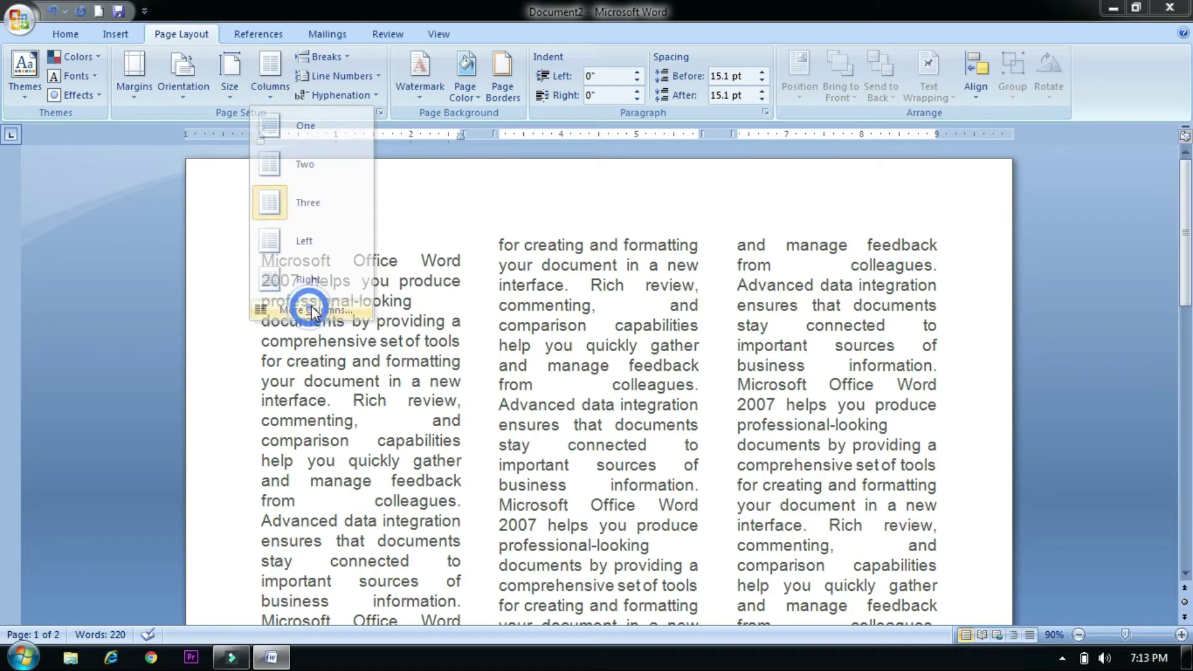
{"action": "left_click", "coordinate": [313, 310]}
{"action": "left_click_drag", "start_coordinate": [483, 163], "coordinate": [230, 107]}
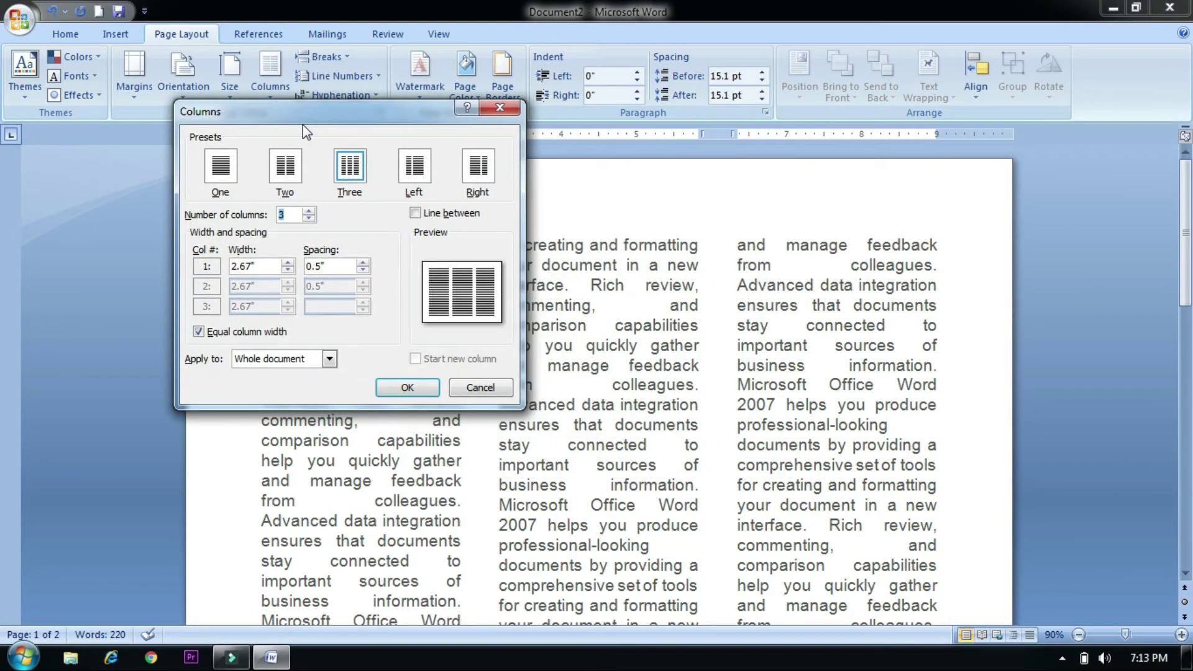
Reduce the width of the three equal columns to 1.8 inches.
{"action": "left_click", "coordinate": [292, 269]}
{"action": "left_click", "coordinate": [292, 270]}
{"action": "left_click", "coordinate": [292, 269]}
{"action": "left_click", "coordinate": [292, 270]}
{"action": "left_click", "coordinate": [292, 270]}
{"action": "left_click", "coordinate": [292, 269]}
{"action": "left_click", "coordinate": [292, 270]}
{"action": "left_click", "coordinate": [292, 270]}
{"action": "left_click", "coordinate": [292, 270]}
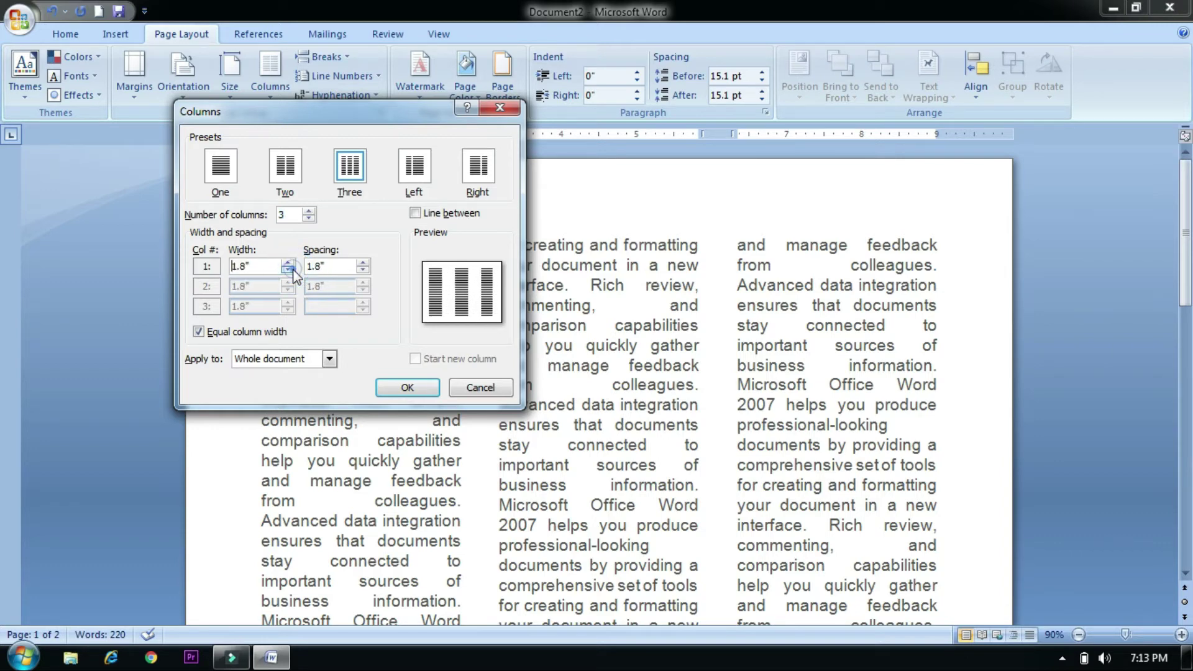
Increase the width of the three equal columns to 3 inches.
{"action": "left_click", "coordinate": [288, 263]}
{"action": "left_click", "coordinate": [288, 262]}
{"action": "left_click", "coordinate": [288, 262]}
{"action": "left_click", "coordinate": [288, 262]}
{"action": "left_click", "coordinate": [287, 263]}
{"action": "left_click", "coordinate": [287, 262]}
{"action": "left_click", "coordinate": [288, 262]}
{"action": "left_click", "coordinate": [288, 262]}
{"action": "left_click", "coordinate": [287, 262]}
{"action": "left_click", "coordinate": [288, 263]}
{"action": "left_click", "coordinate": [287, 262]}
{"action": "left_click", "coordinate": [287, 263]}
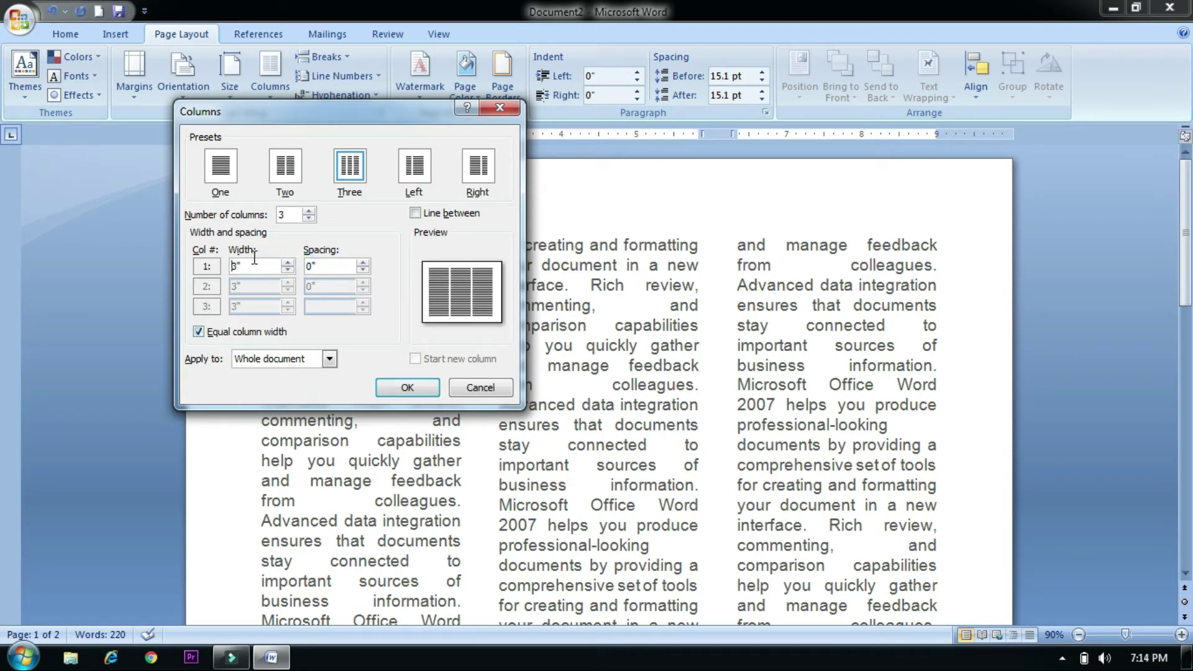
Raise the number of columns to 18.
{"action": "left_click", "coordinate": [309, 211]}
{"action": "left_click", "coordinate": [309, 212]}
{"action": "left_click", "coordinate": [309, 211]}
{"action": "left_click", "coordinate": [309, 211]}
{"action": "left_click", "coordinate": [309, 211]}
{"action": "left_click", "coordinate": [309, 211]}
{"action": "left_click", "coordinate": [309, 212]}
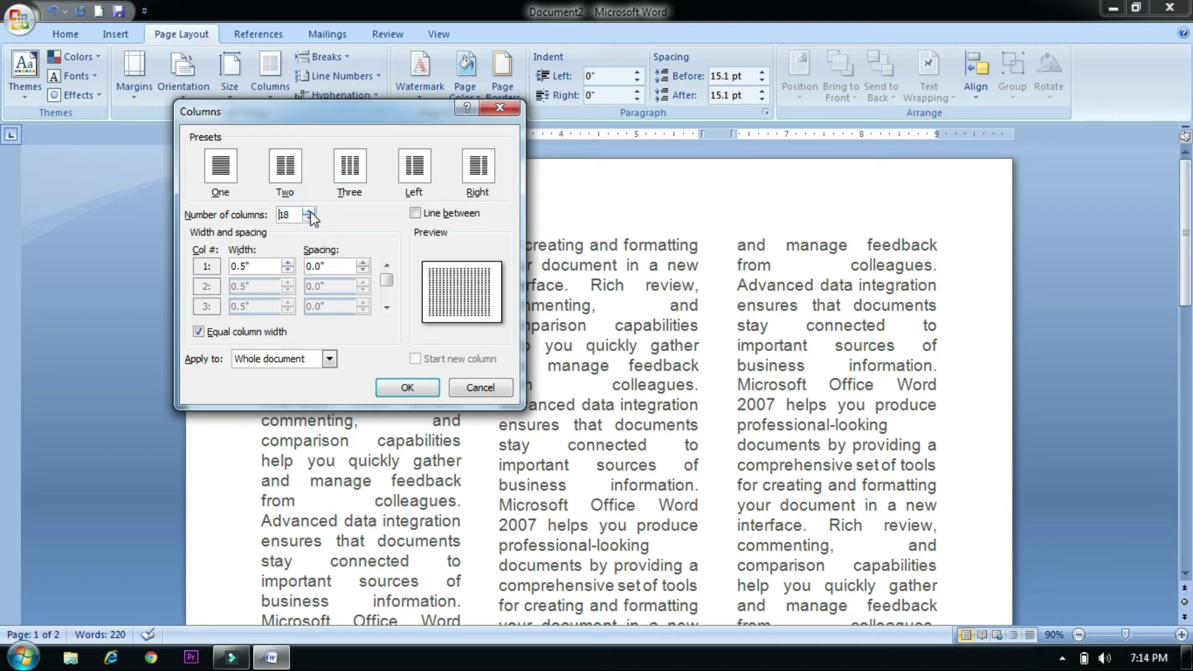
Set the number of columns back to 3.
{"action": "left_click", "coordinate": [299, 212]}
{"action": "left_click", "coordinate": [291, 215]}
{"action": "left_click", "coordinate": [309, 217]}
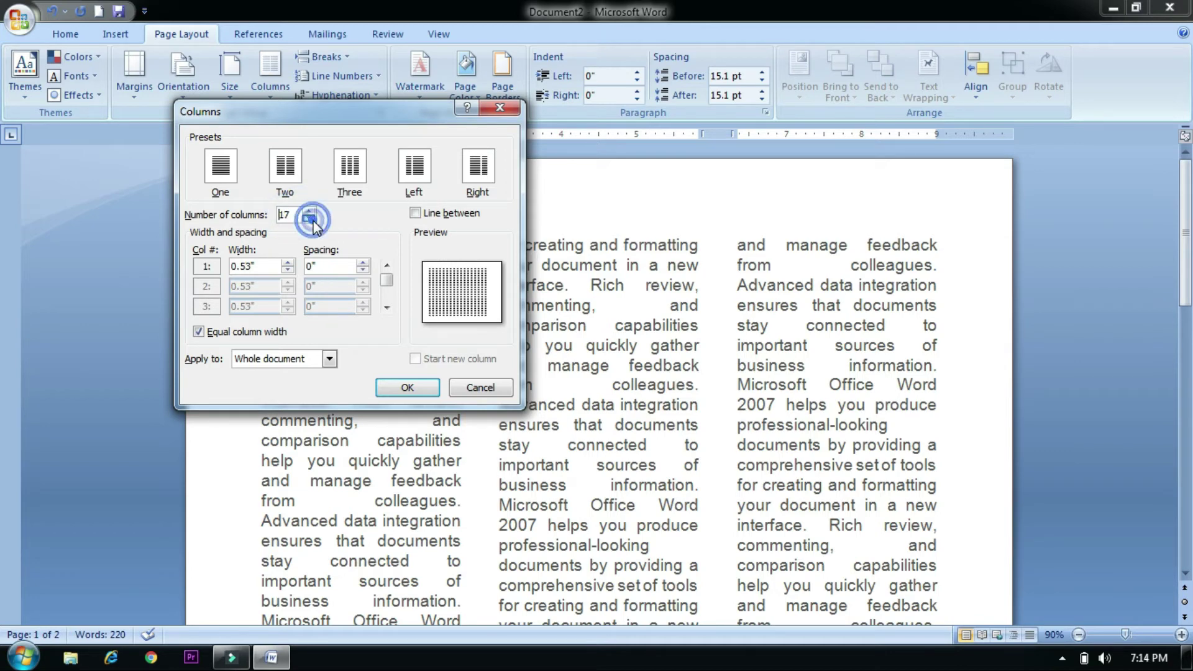
{"action": "left_click", "coordinate": [309, 217]}
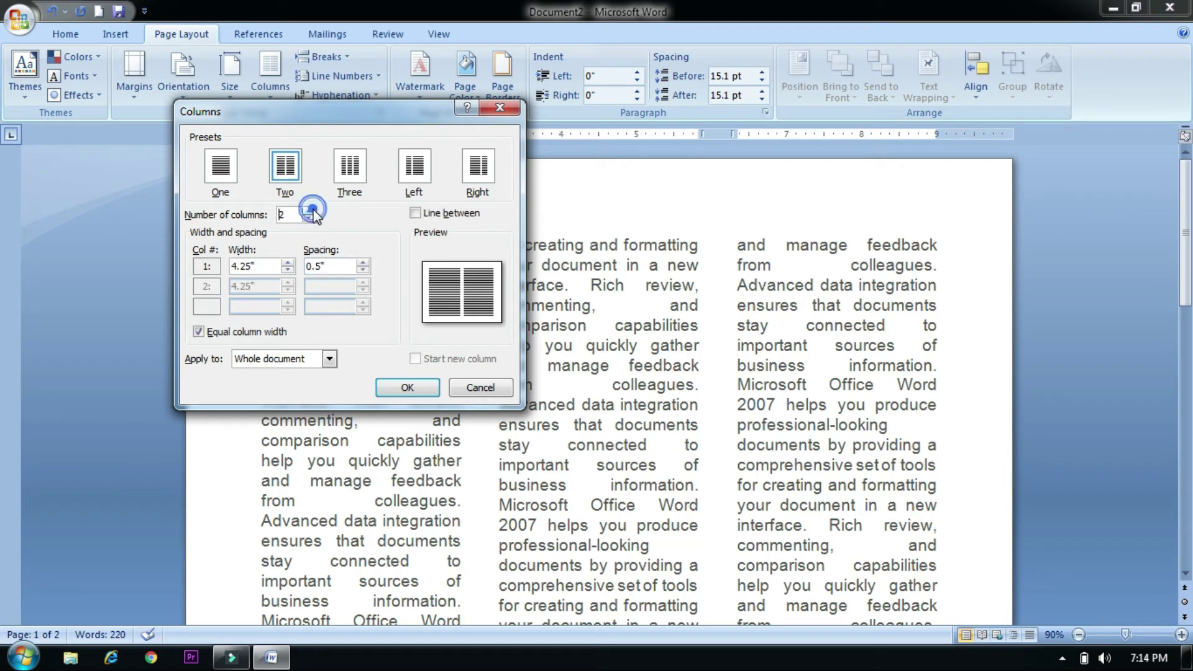
{"action": "left_click", "coordinate": [308, 212]}
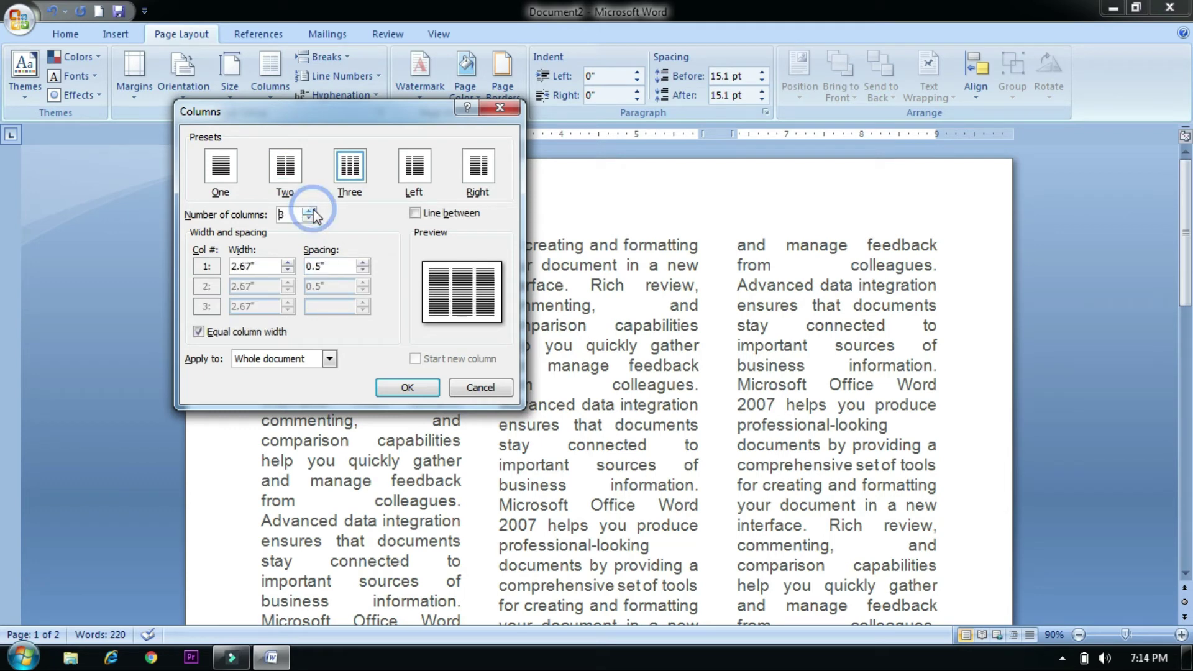
Add a line between the columns, set the column width to 3 inches, and apply the settings to the whole document.
{"action": "left_click", "coordinate": [428, 214]}
{"action": "left_click", "coordinate": [287, 269]}
{"action": "left_click", "coordinate": [287, 270]}
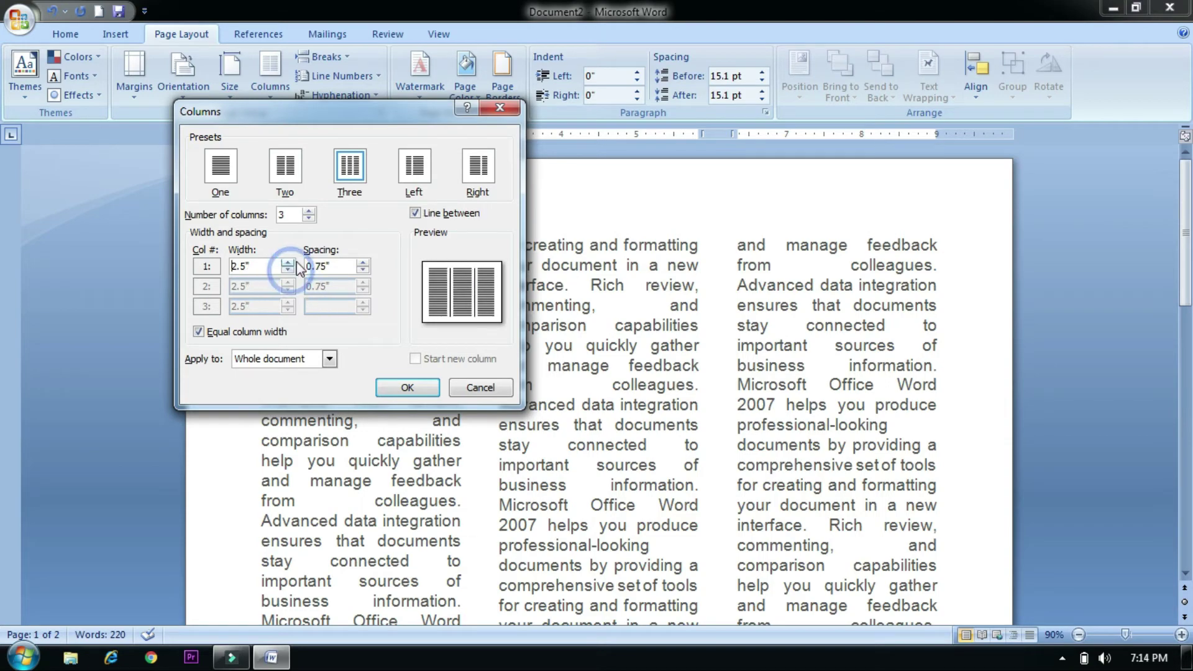
{"action": "left_click", "coordinate": [287, 263]}
{"action": "left_click", "coordinate": [287, 263]}
{"action": "left_click", "coordinate": [287, 262]}
{"action": "left_click", "coordinate": [287, 262]}
{"action": "left_click", "coordinate": [287, 262]}
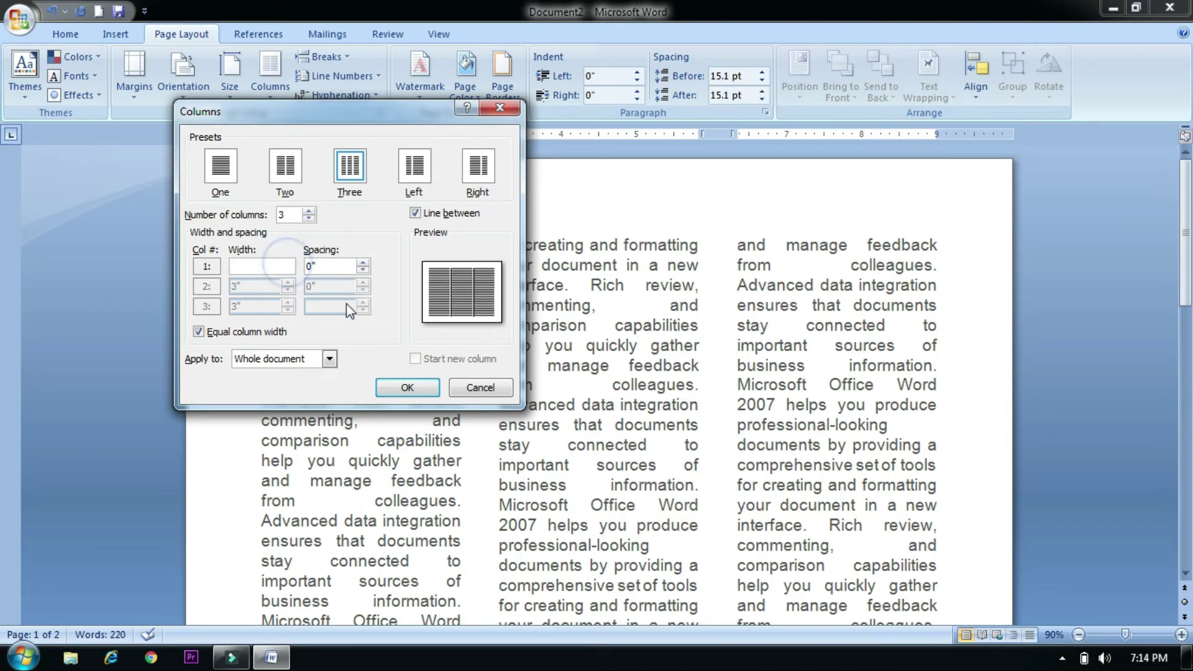
{"action": "left_click", "coordinate": [435, 387]}
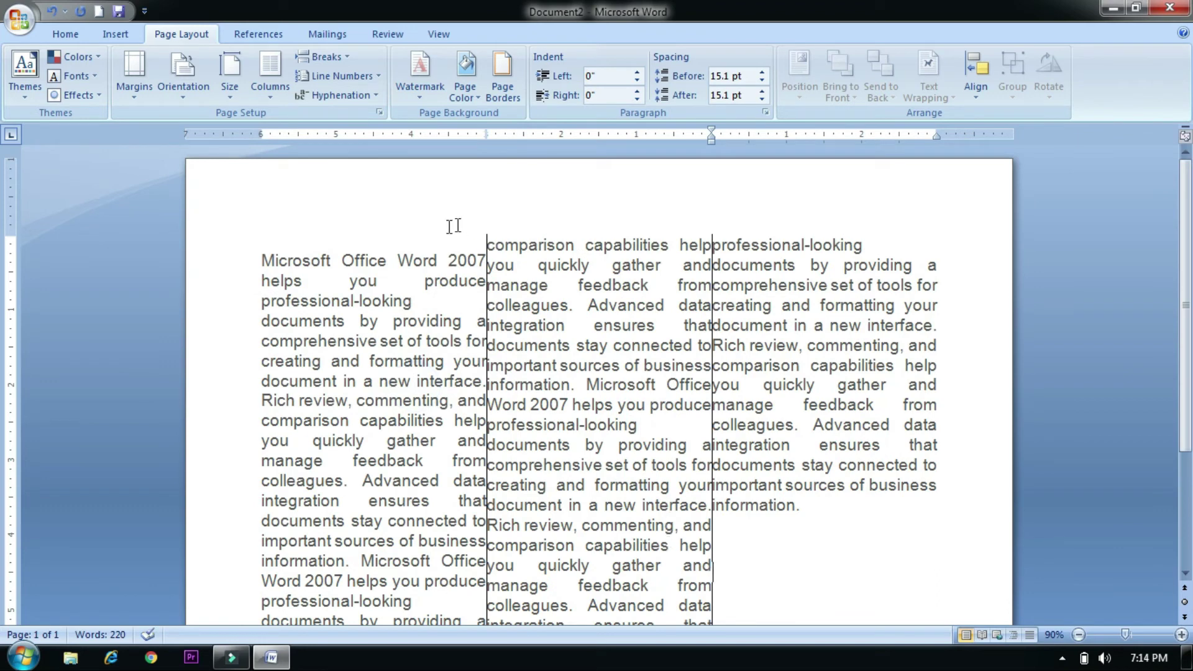
Set the spacing between the three columns to 0.3 inches, apply it to the whole document, and review the pages.
{"action": "left_click", "coordinate": [273, 87]}
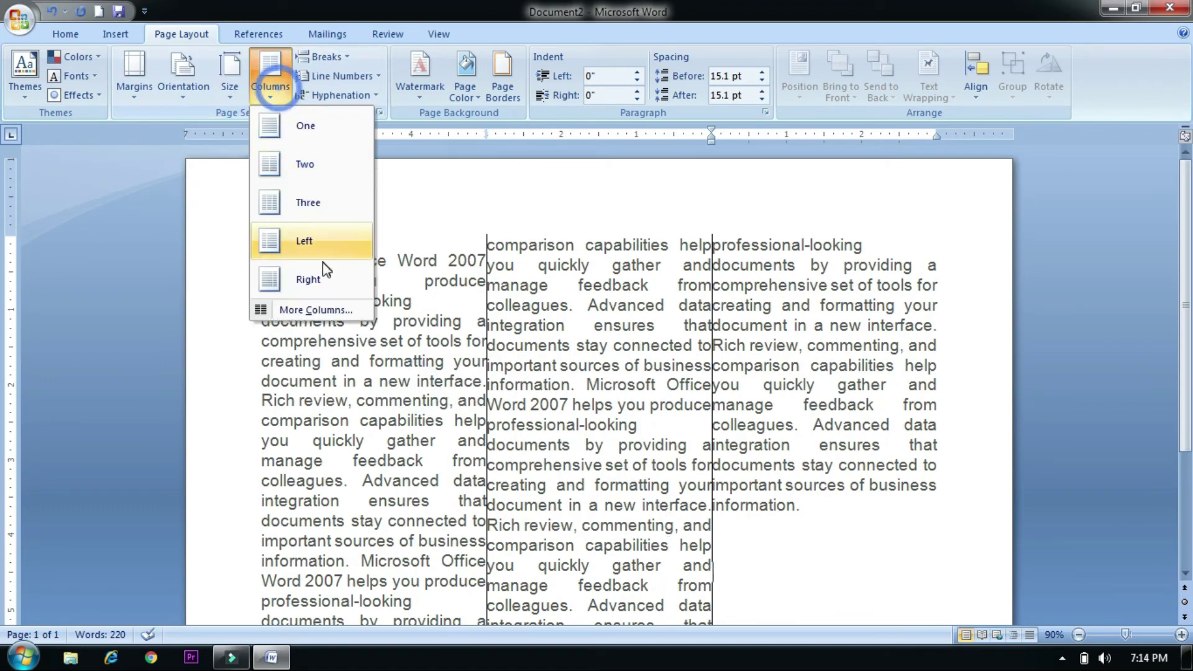
{"action": "left_click", "coordinate": [314, 309]}
{"action": "left_click", "coordinate": [286, 263]}
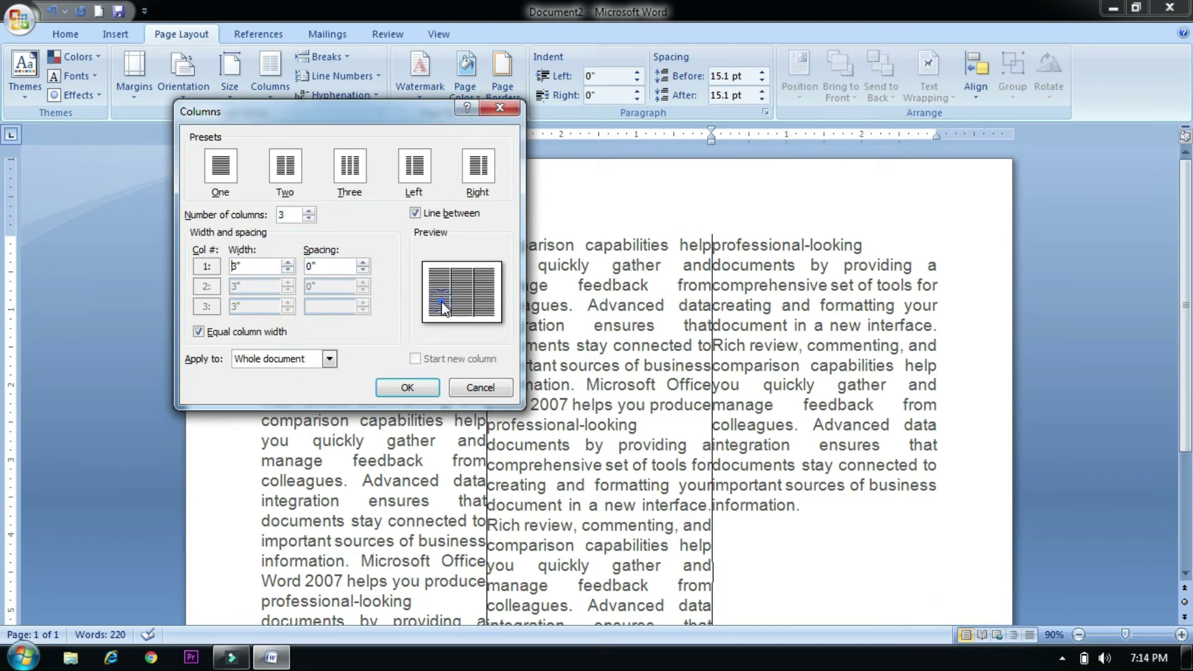
{"action": "left_click", "coordinate": [362, 271]}
{"action": "left_click", "coordinate": [362, 265]}
{"action": "left_click", "coordinate": [362, 264]}
{"action": "left_click", "coordinate": [362, 264]}
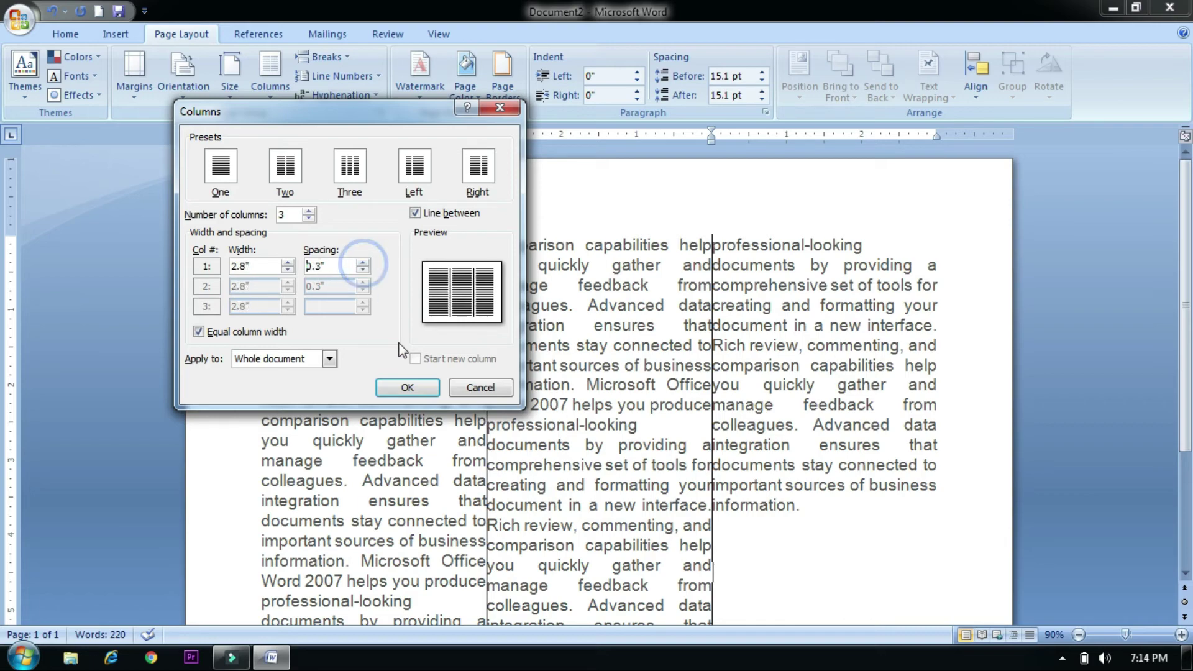
{"action": "left_click", "coordinate": [410, 391]}
{"action": "scroll", "coordinate": [706, 455], "scroll_direction": "up", "scroll_amount": 5}
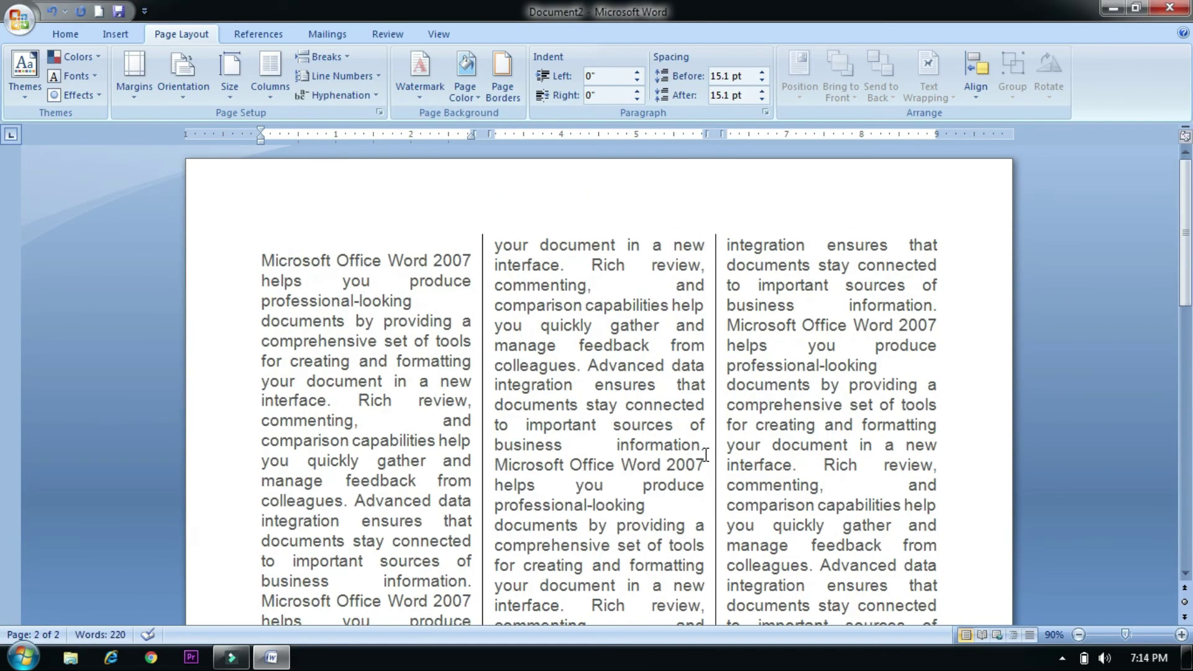
{"action": "scroll", "coordinate": [706, 455], "scroll_direction": "down", "scroll_amount": 8}
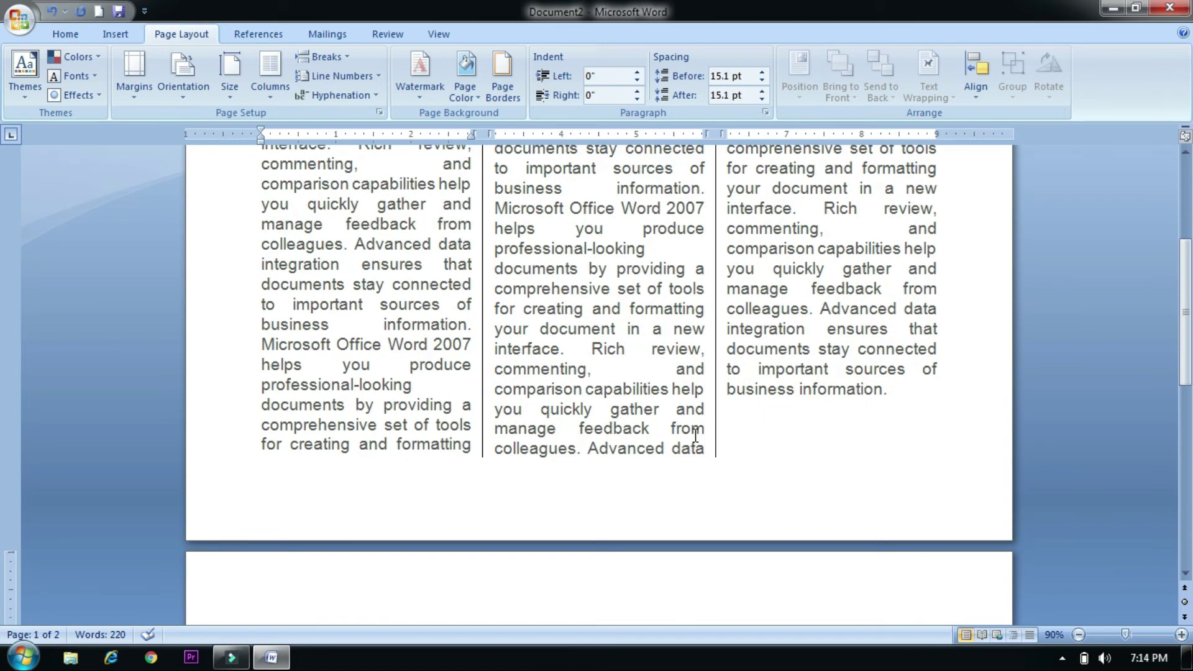
{"action": "scroll", "coordinate": [695, 435], "scroll_direction": "up", "scroll_amount": 6}
Place the cursor in the first line of the text and reopen the detailed Columns settings.
{"action": "left_click", "coordinate": [443, 259]}
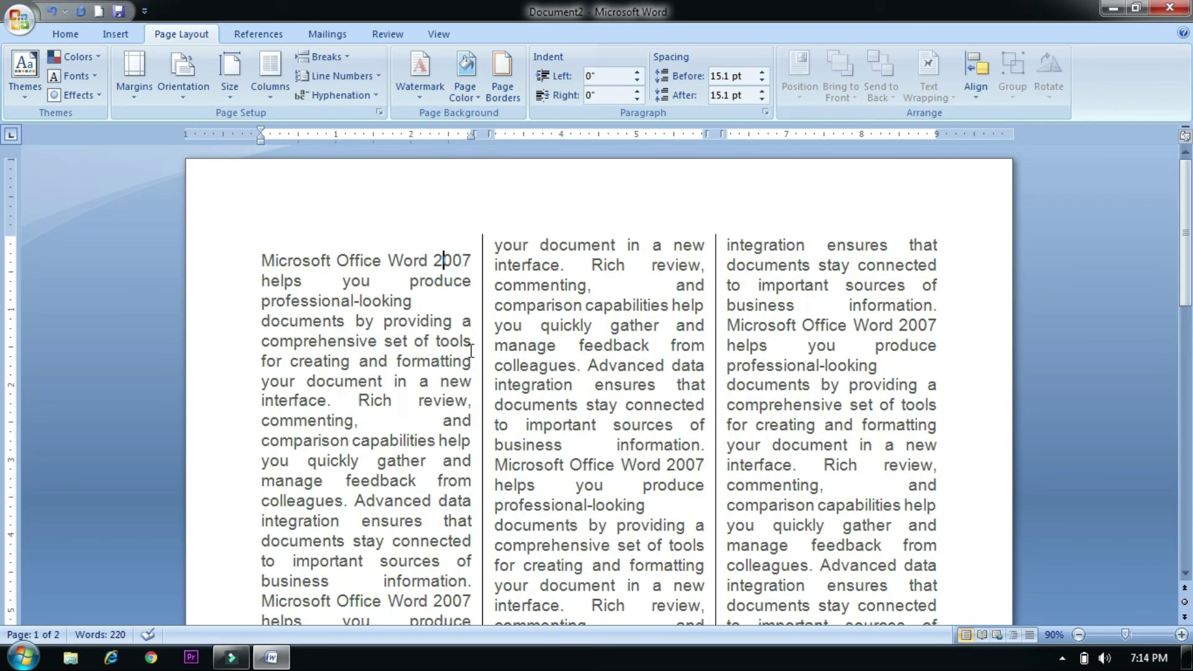
{"action": "left_click", "coordinate": [271, 74]}
{"action": "left_click", "coordinate": [280, 314]}
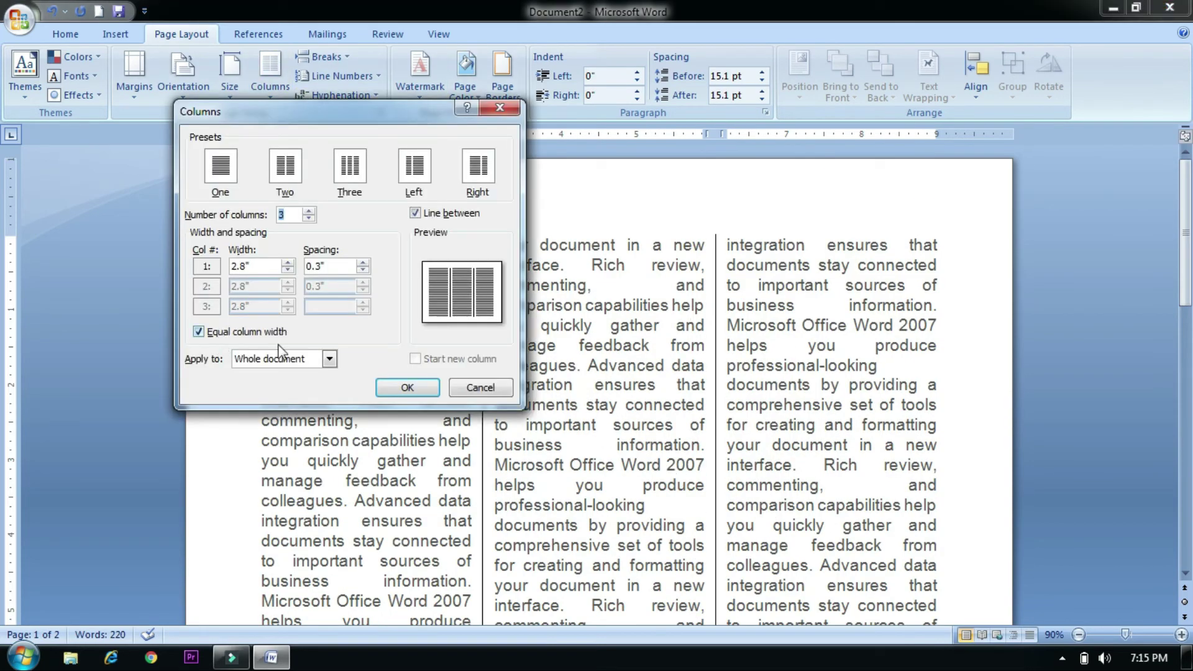
Turn off equal column width and widen column 2 on its own.
{"action": "left_click", "coordinate": [199, 332]}
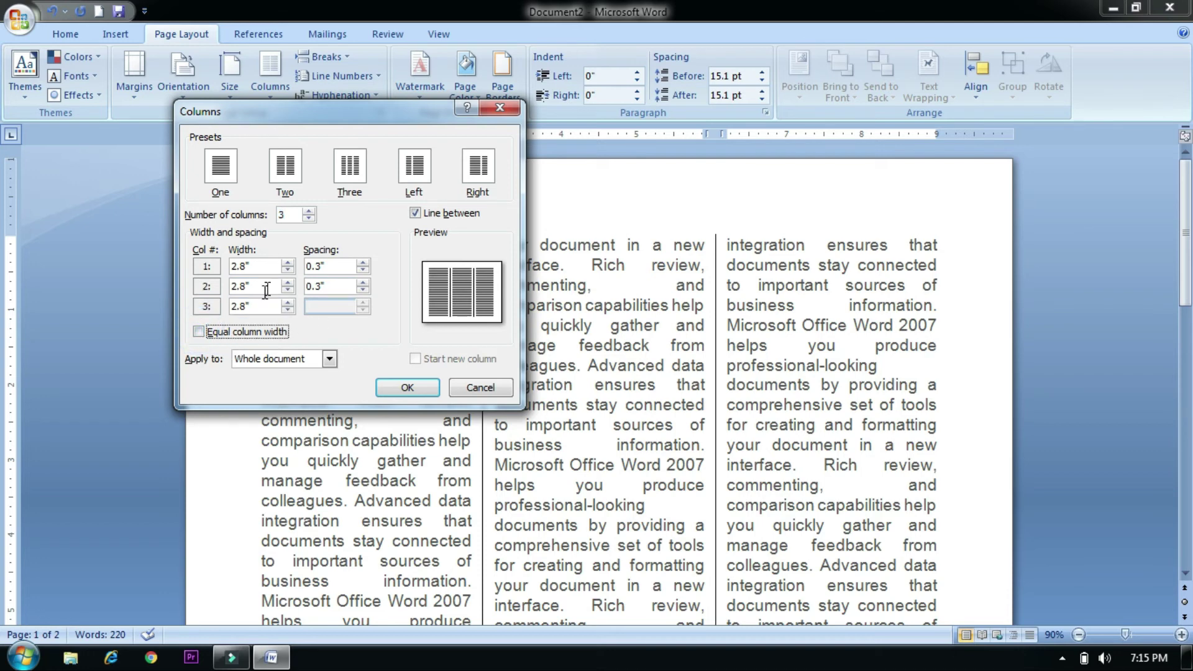
{"action": "left_click", "coordinate": [284, 283]}
{"action": "left_click", "coordinate": [284, 282]}
{"action": "left_click", "coordinate": [284, 282]}
{"action": "left_click", "coordinate": [284, 282]}
{"action": "left_click", "coordinate": [284, 282]}
{"action": "left_click", "coordinate": [284, 283]}
Increase the width of column 3 to 2.9 inches.
{"action": "left_click", "coordinate": [288, 302]}
{"action": "left_click", "coordinate": [288, 303]}
{"action": "left_click", "coordinate": [288, 303]}
{"action": "left_click", "coordinate": [288, 302]}
{"action": "left_click", "coordinate": [288, 302]}
{"action": "left_click", "coordinate": [288, 303]}
{"action": "left_click", "coordinate": [288, 303]}
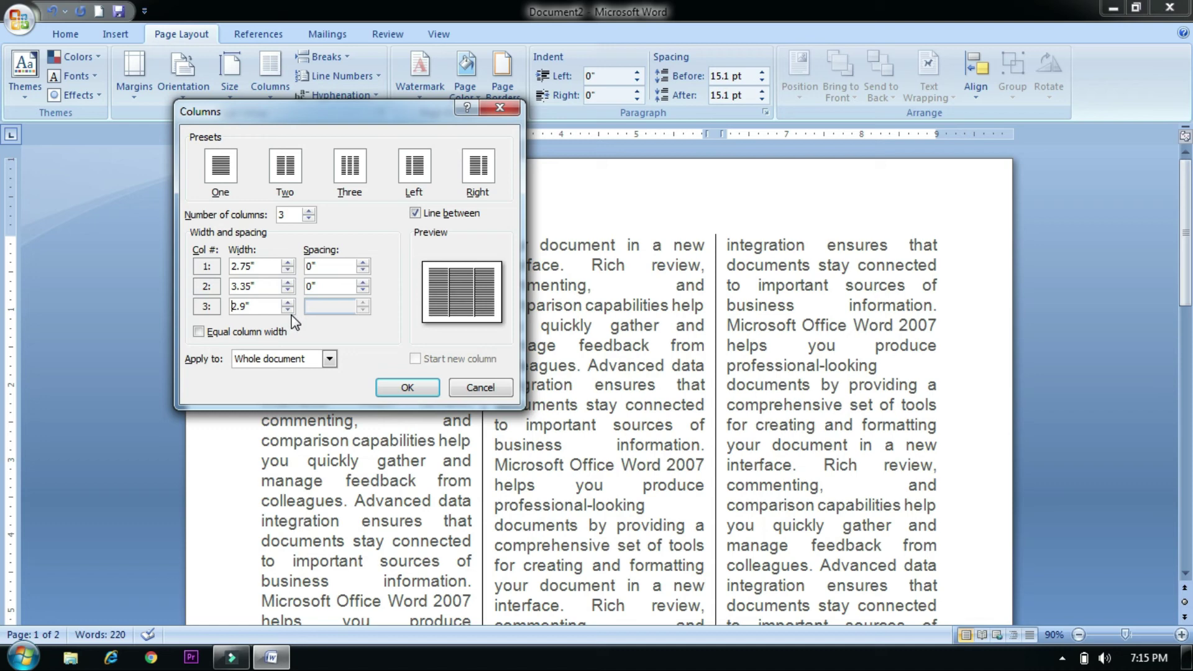
Turn equal column width back on and set the width of the columns to 2.8 inches.
{"action": "left_click", "coordinate": [221, 333]}
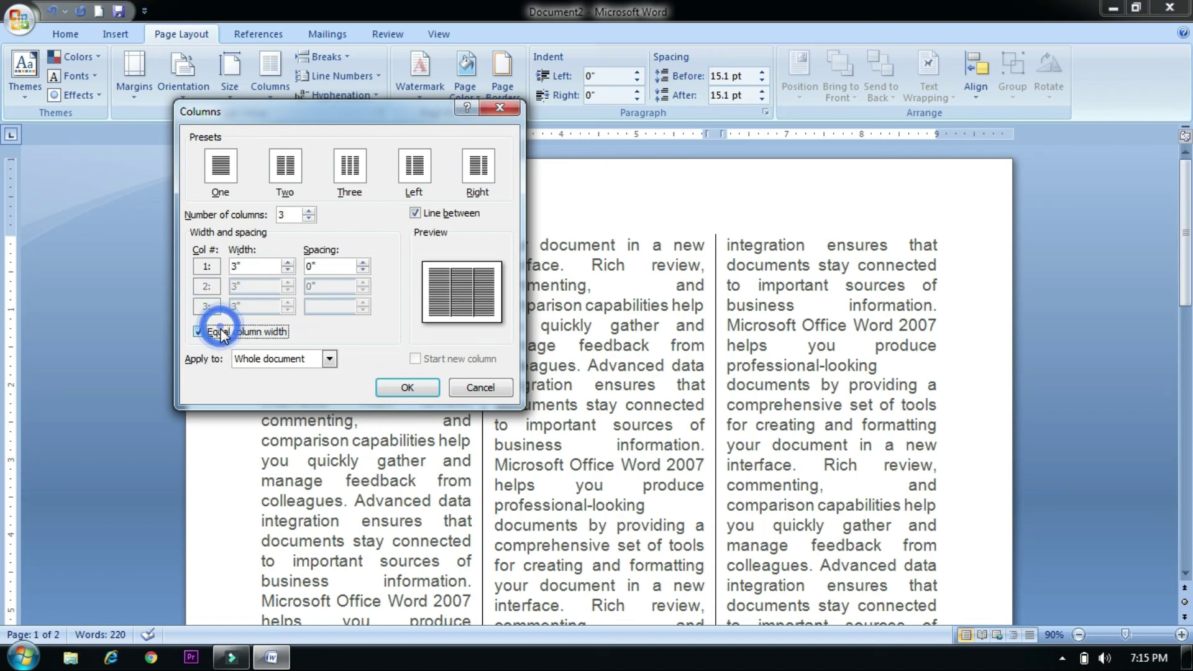
{"action": "left_click", "coordinate": [288, 270]}
{"action": "left_click", "coordinate": [288, 269]}
{"action": "left_click", "coordinate": [289, 269]}
{"action": "left_click", "coordinate": [292, 262]}
{"action": "left_click", "coordinate": [292, 262]}
{"action": "left_click", "coordinate": [289, 270]}
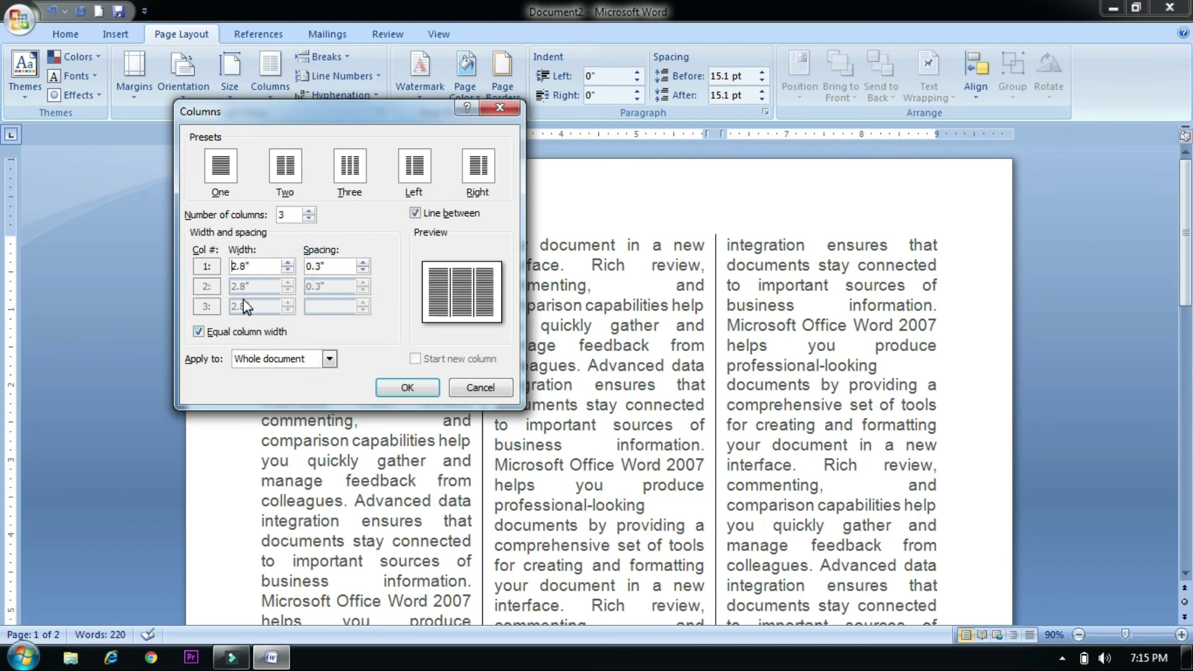